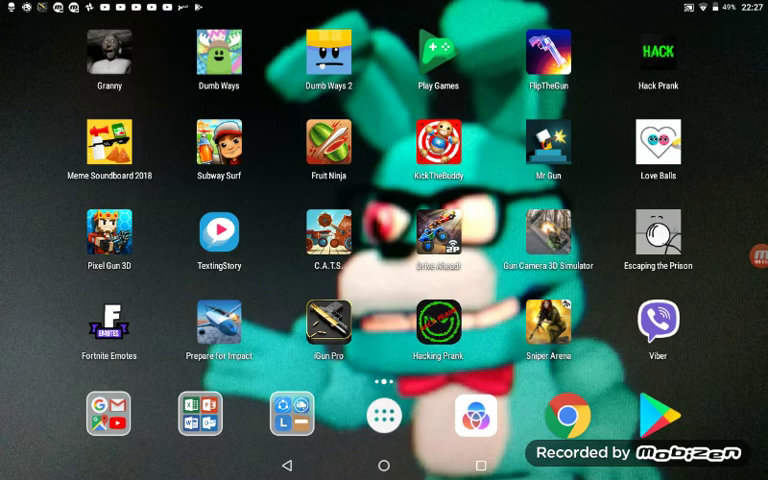
mouse_move(600, 250)
mouse_down()
mouse_move(200, 250)
mouse_move(600, 250)
mouse_up()
mouse_move(600, 250)
mouse_down()
mouse_move(150, 250)
mouse_move(600, 250)
mouse_up()
click(759, 256)
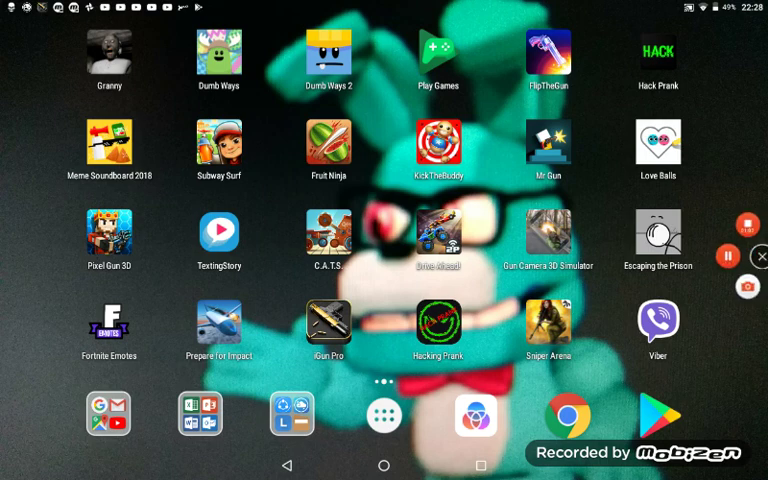